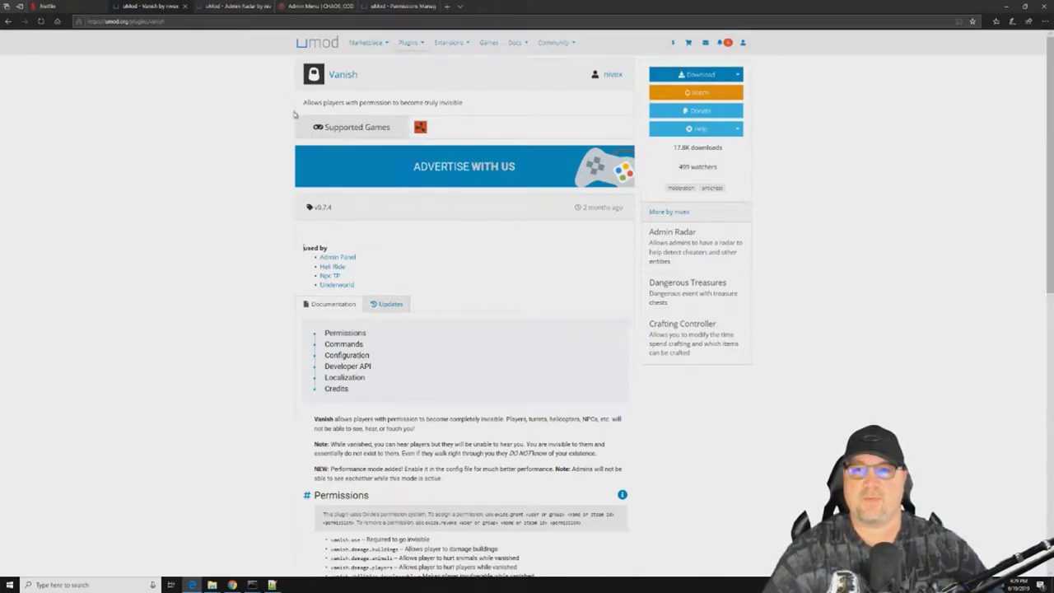
- Download Vanish.cs from the uMod Vanish plugin page
click(697, 74)
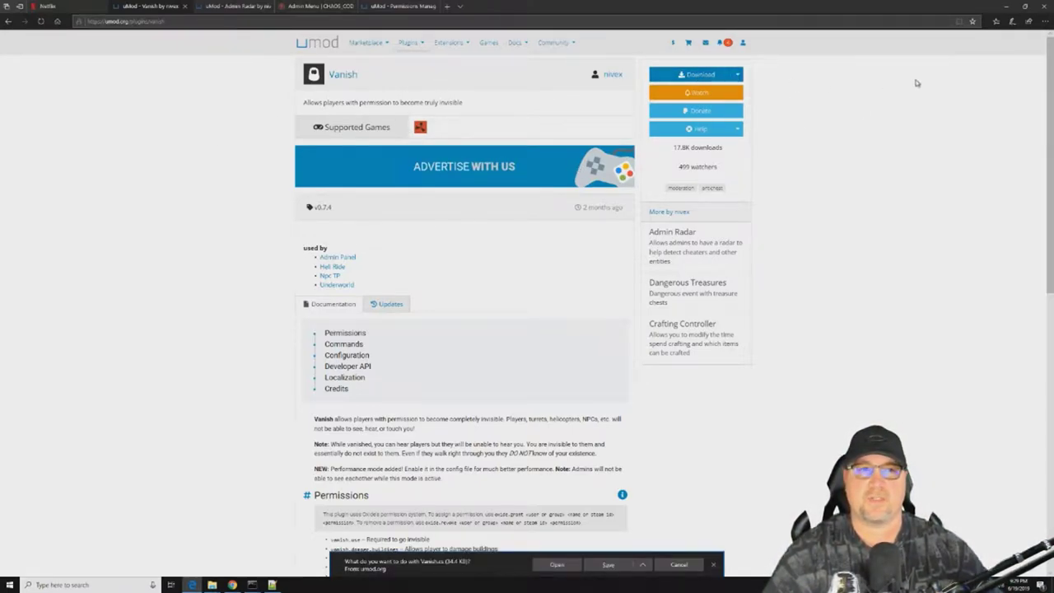
- Move Vanish.cs from Downloads into the testserver oxide\plugins folder
click(1005, 8)
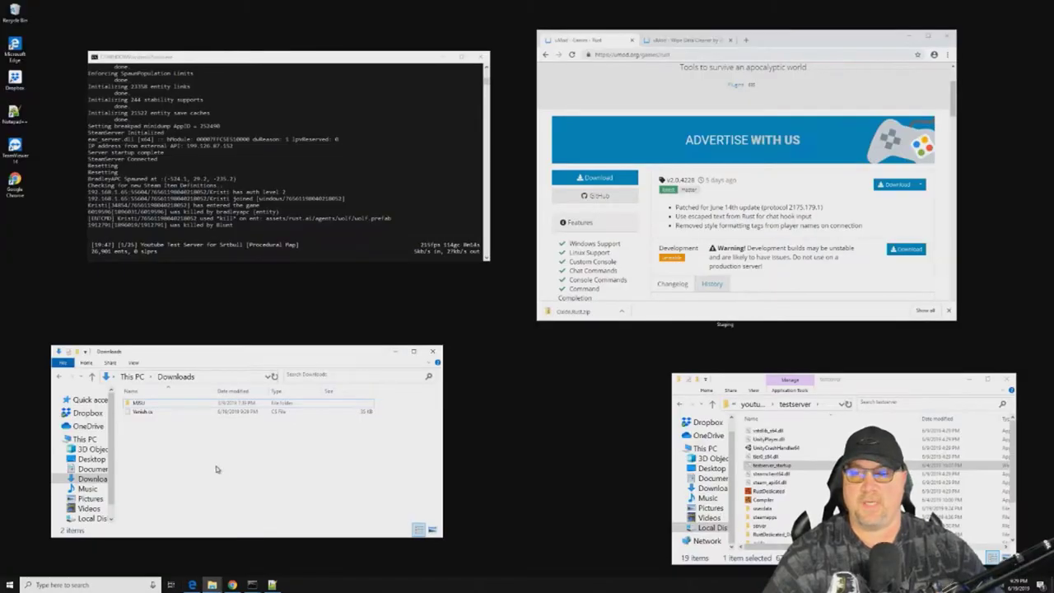
scroll(792, 499, down, 2)
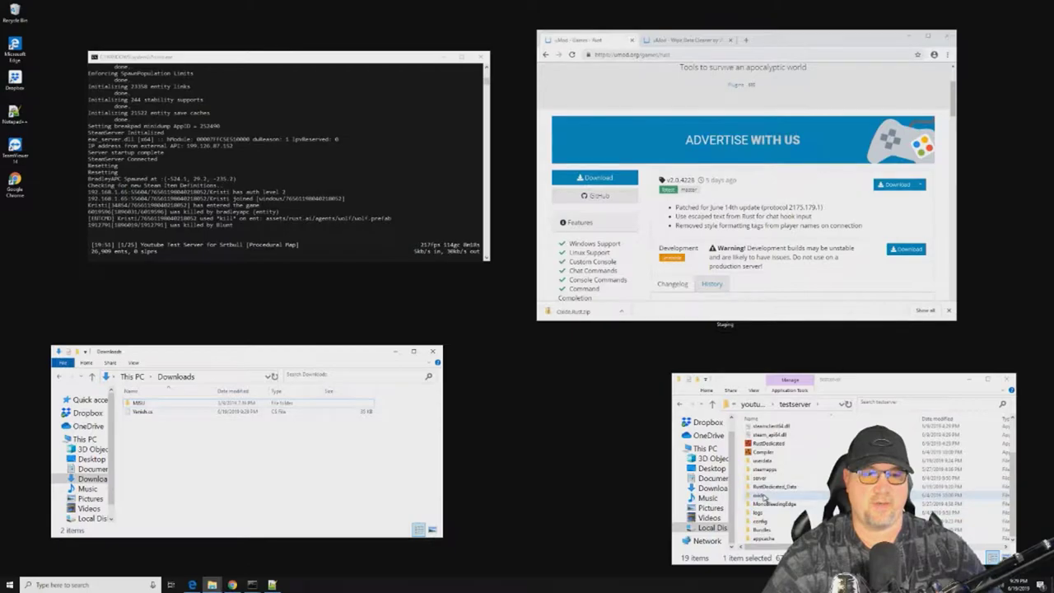
double_click(774, 495)
double_click(758, 466)
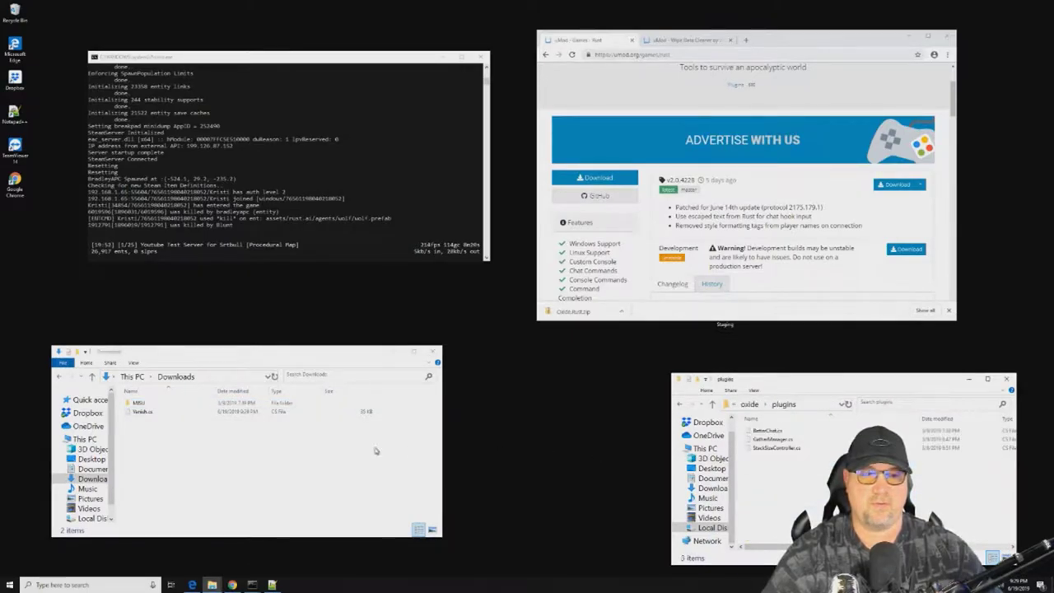
click(265, 458)
click(146, 411)
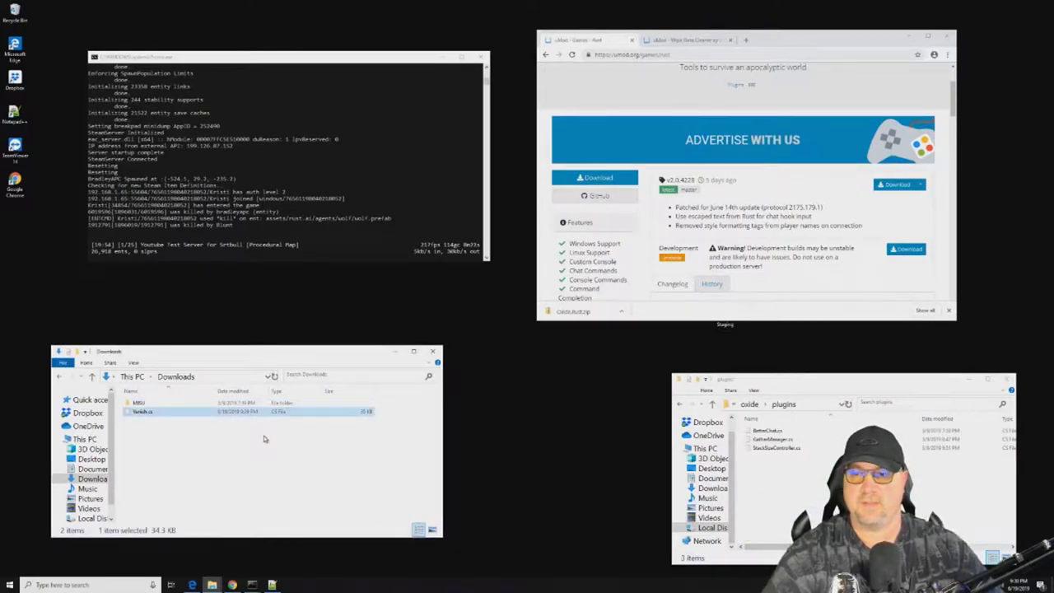
key(ctrl+x)
click(798, 496)
key(ctrl+v)
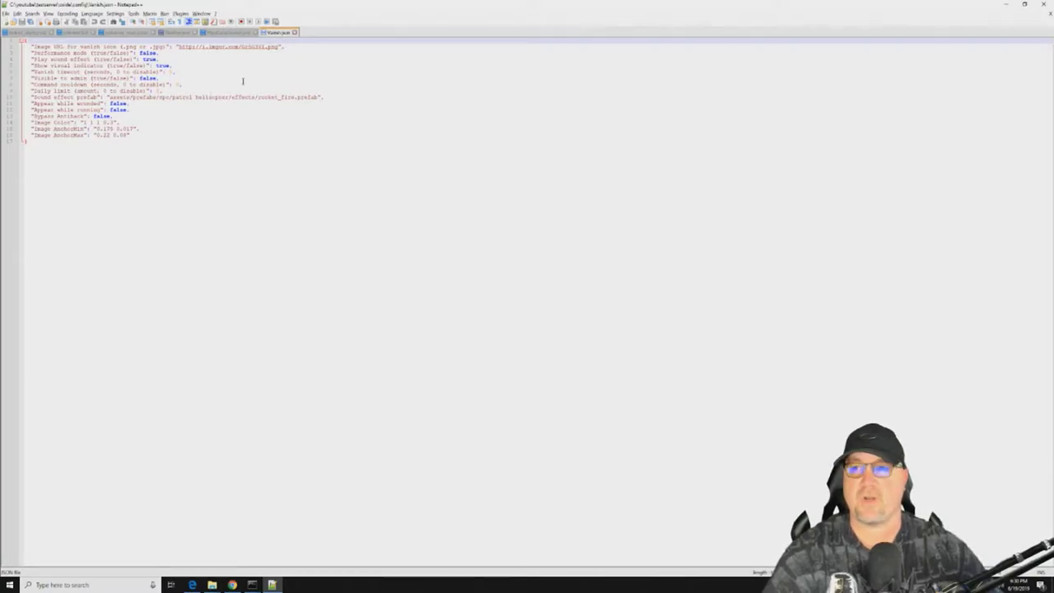
- Highlight the Play sound effect line in Vanish.json, then minimize Notepad++
drag(172, 60, 35, 61)
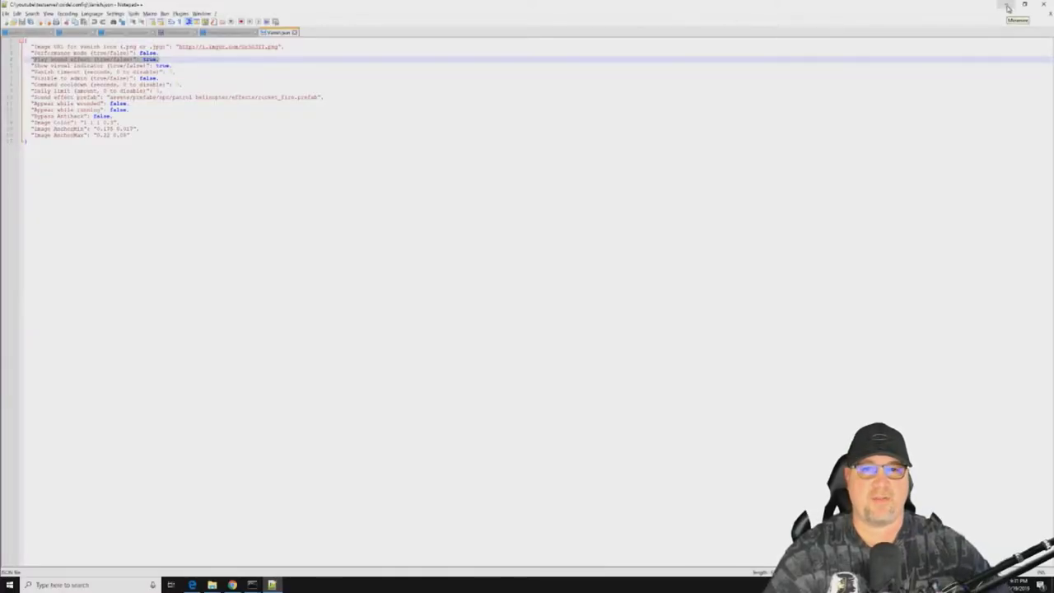
click(1008, 5)
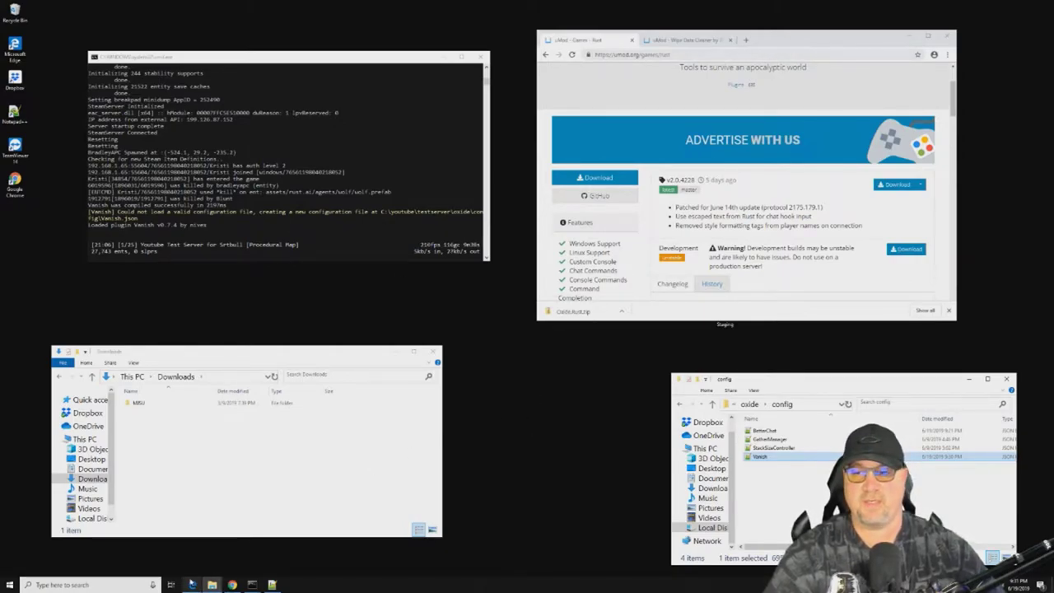
click(191, 584)
- Select the Vanish permission list on uMod, then select just vanish.use
scroll(253, 445, down, 4)
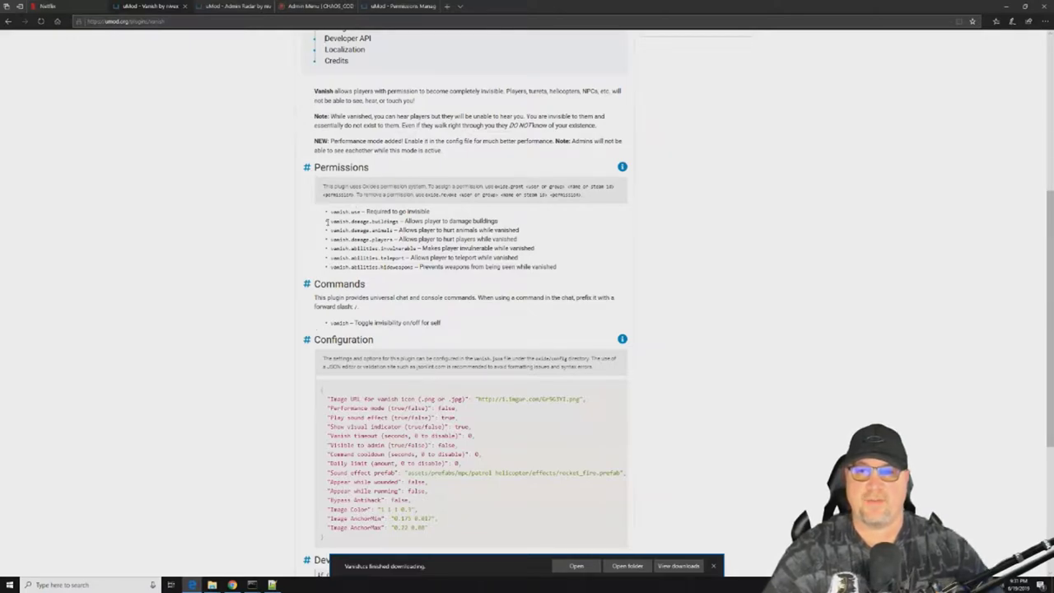
drag(328, 212, 408, 238)
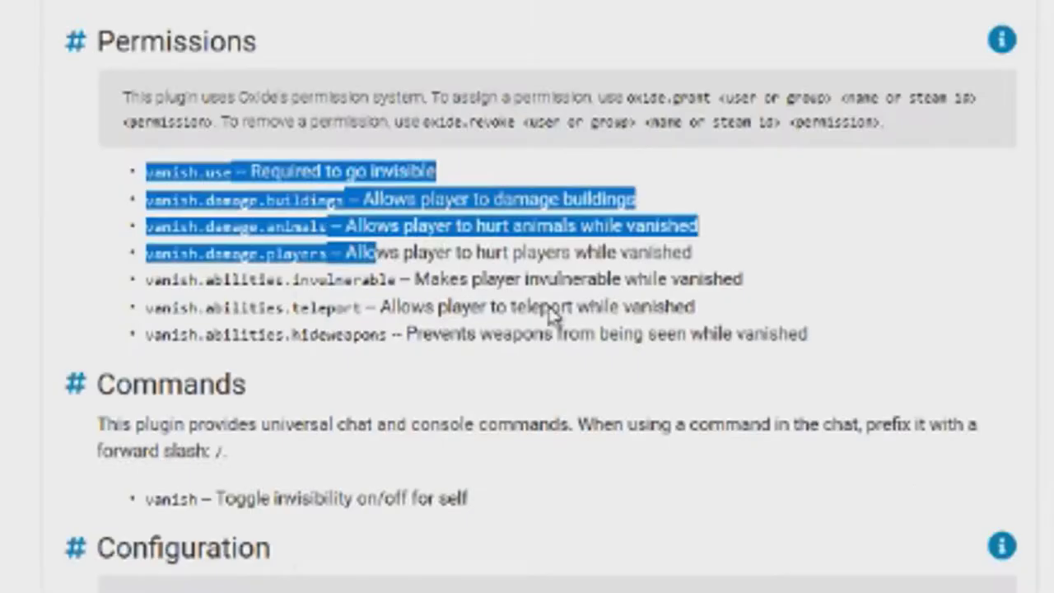
drag(553, 316, 848, 358)
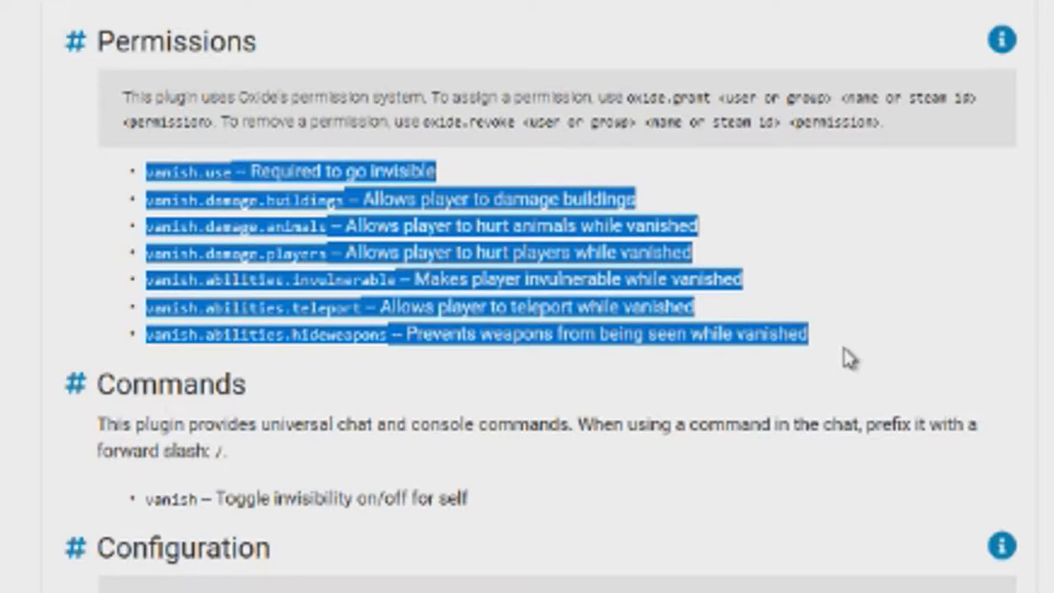
click(991, 294)
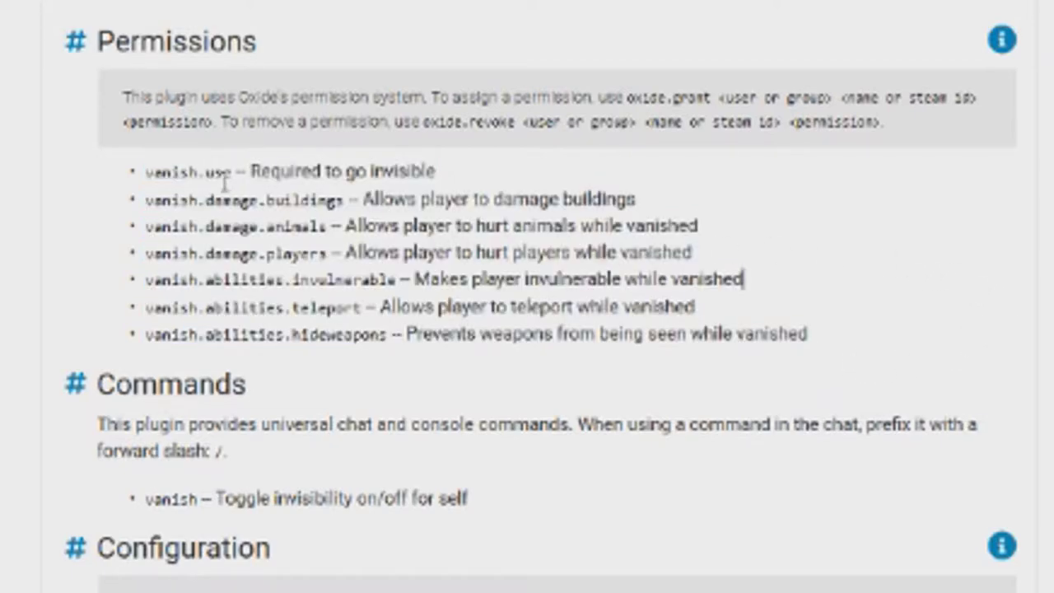
drag(233, 173, 144, 181)
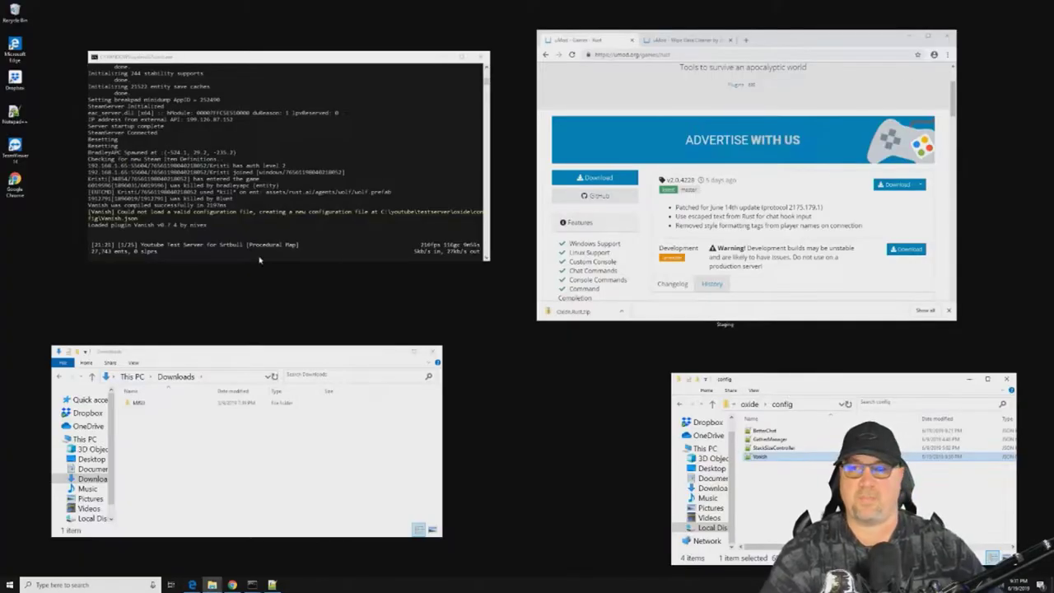
- Run o.grant group admin vanish.use in the server console
click(156, 236)
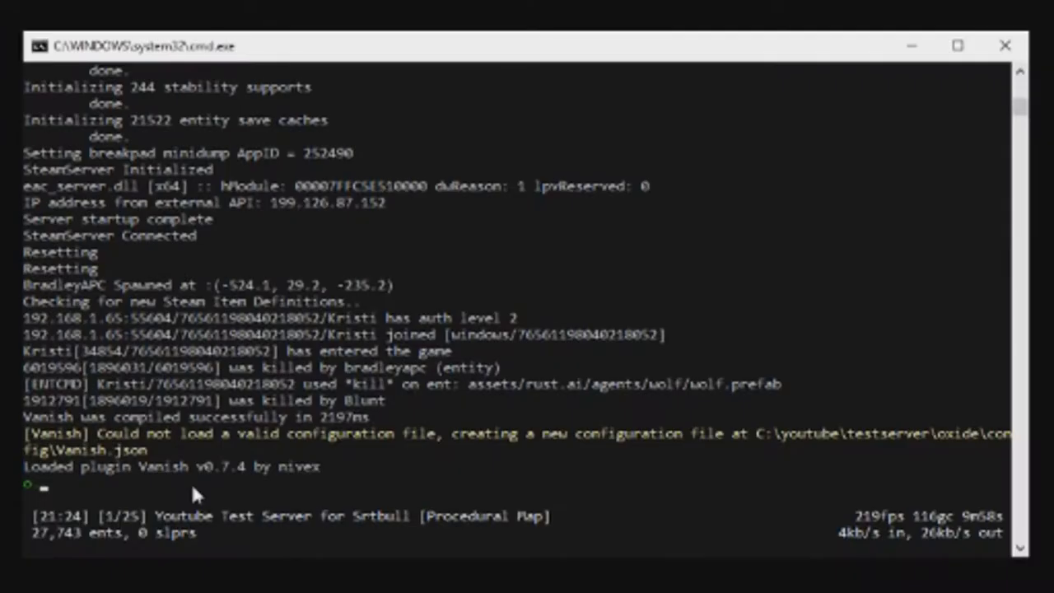
text(o.grant group admin)
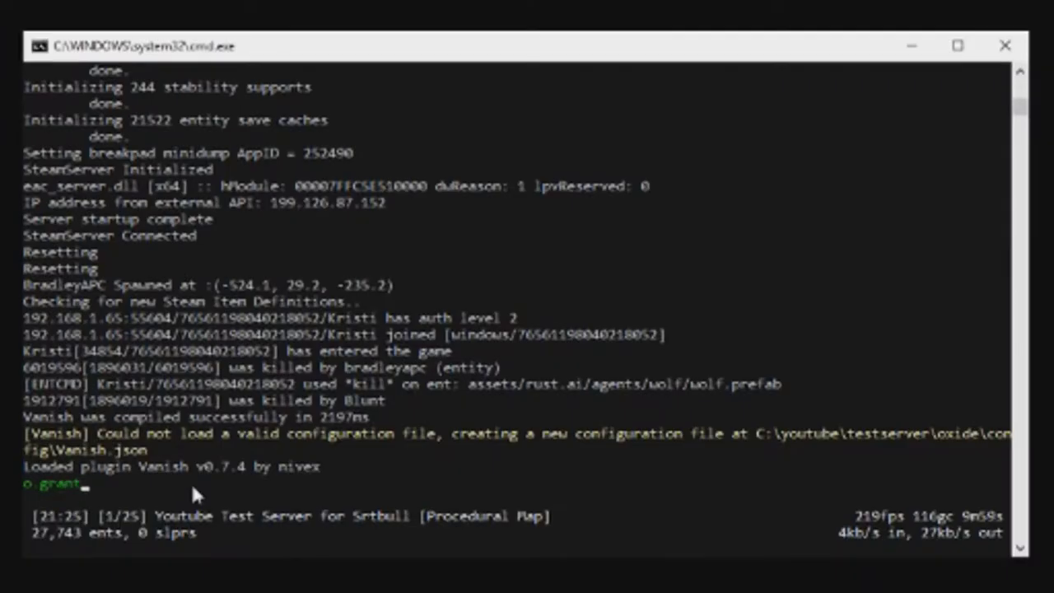
text( vanish.use)
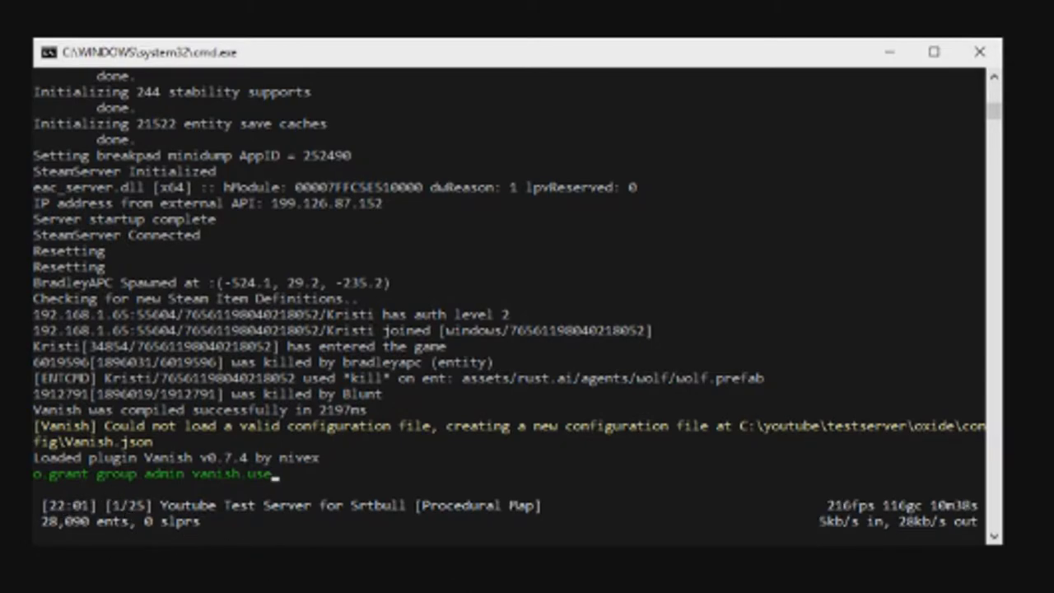
key(Return)
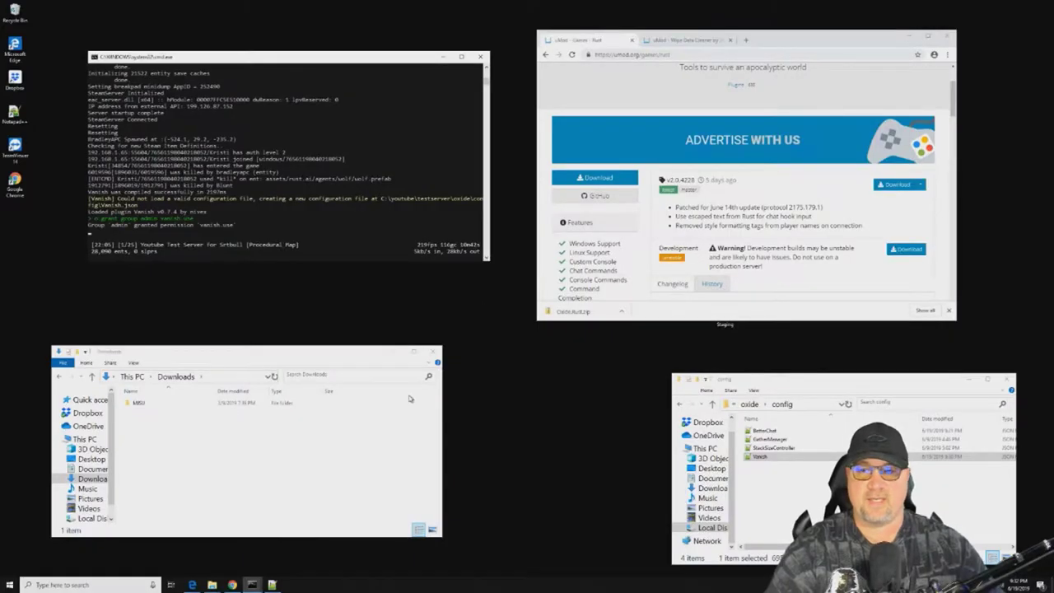
key(alt+Tab)
key(alt+Tab)
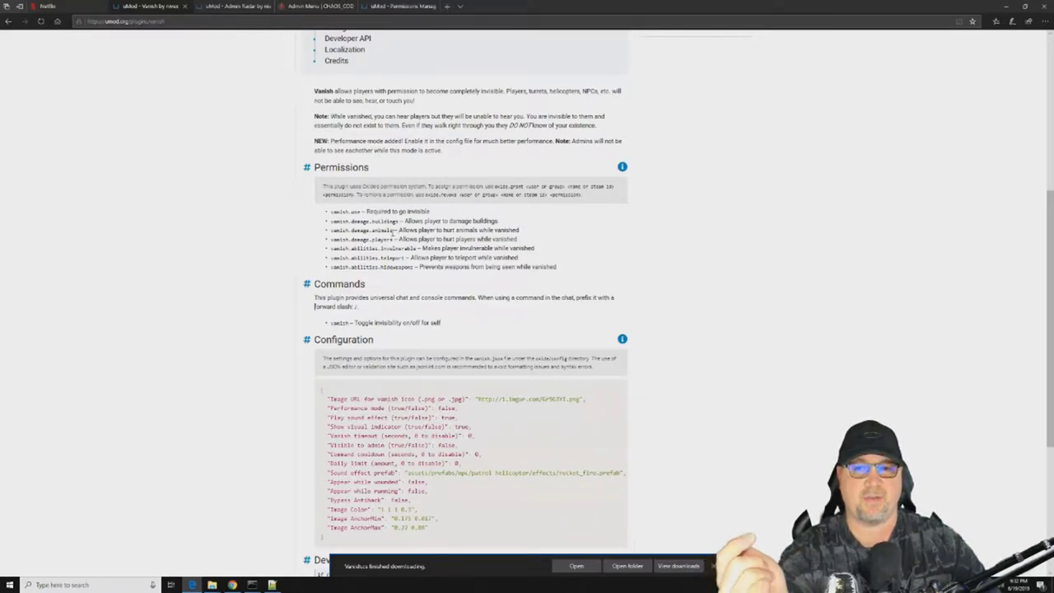
drag(394, 231, 330, 232)
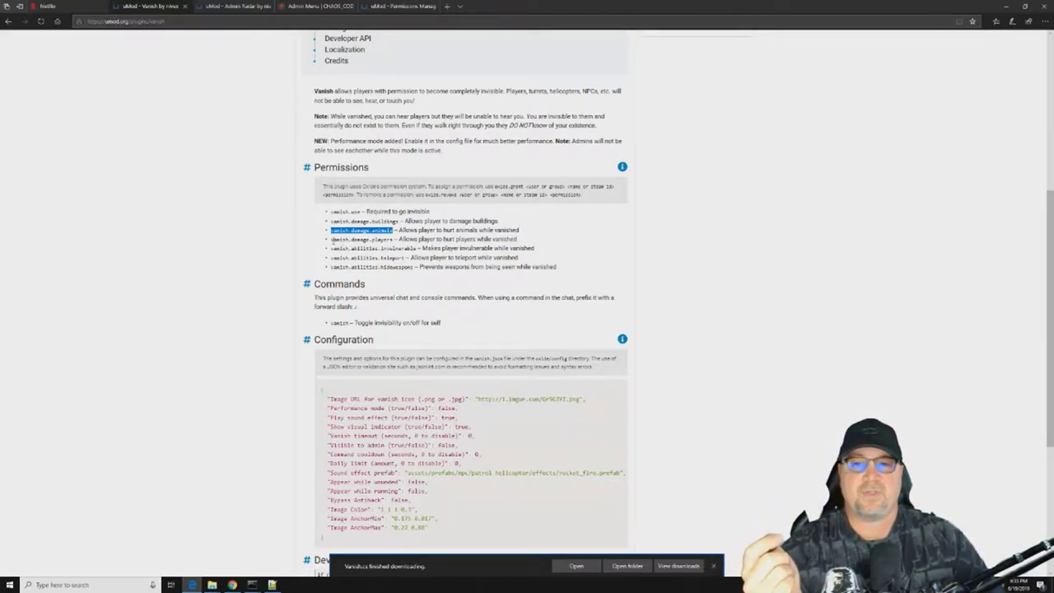
drag(331, 239, 393, 240)
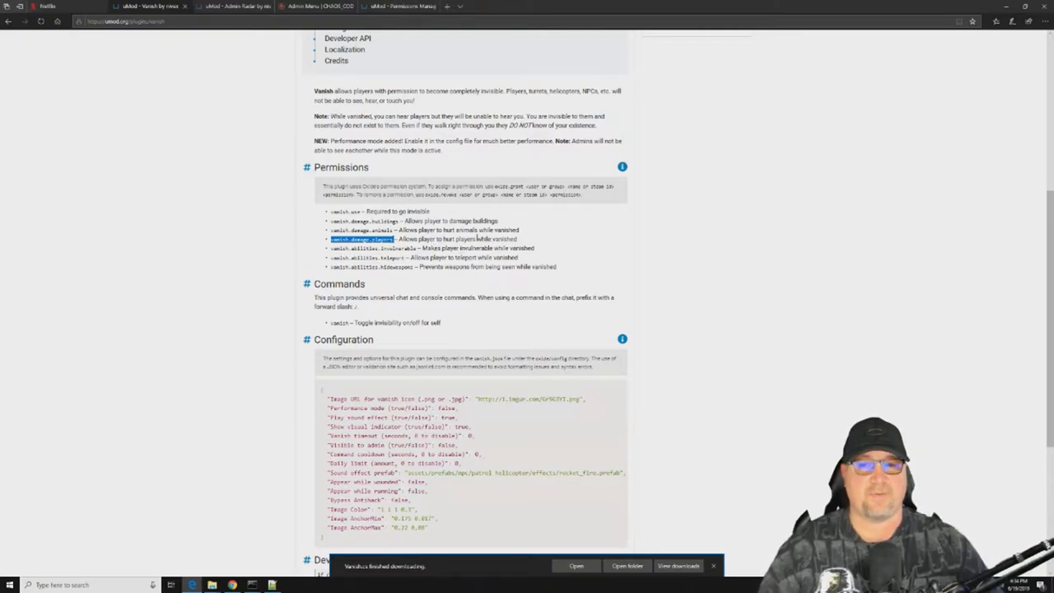
- Minimize Edge and mount the beach horse in Rust while vanished
click(1008, 10)
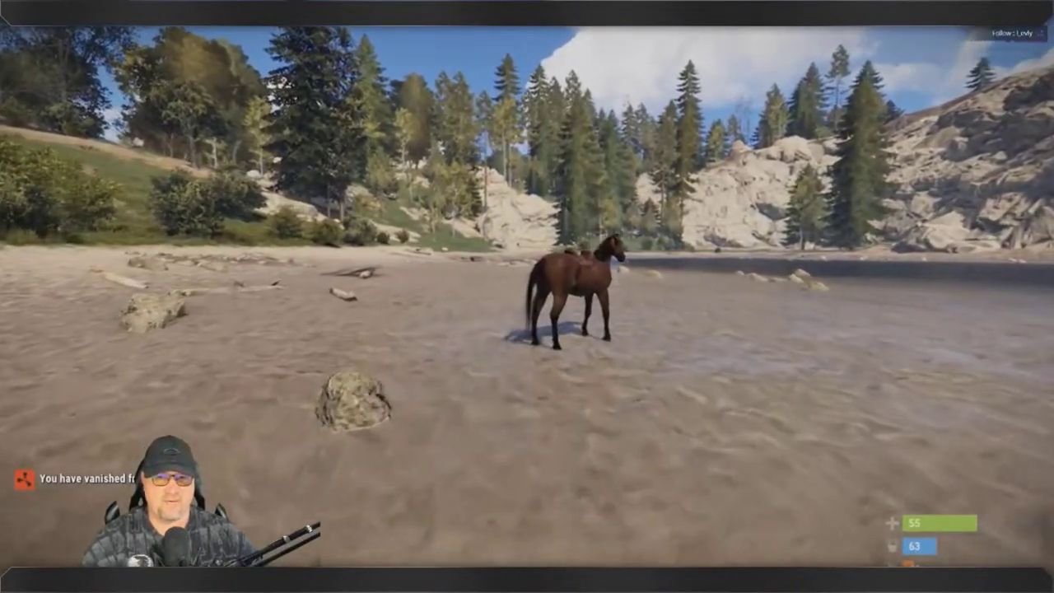
key(e)
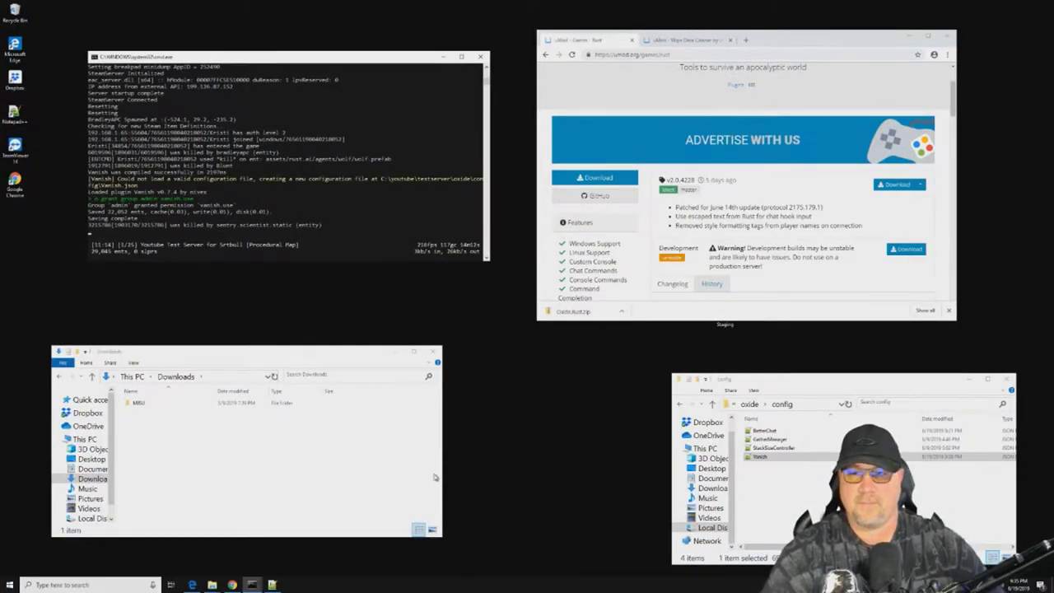
- Set Play sound effect to false in Vanish.json
click(272, 584)
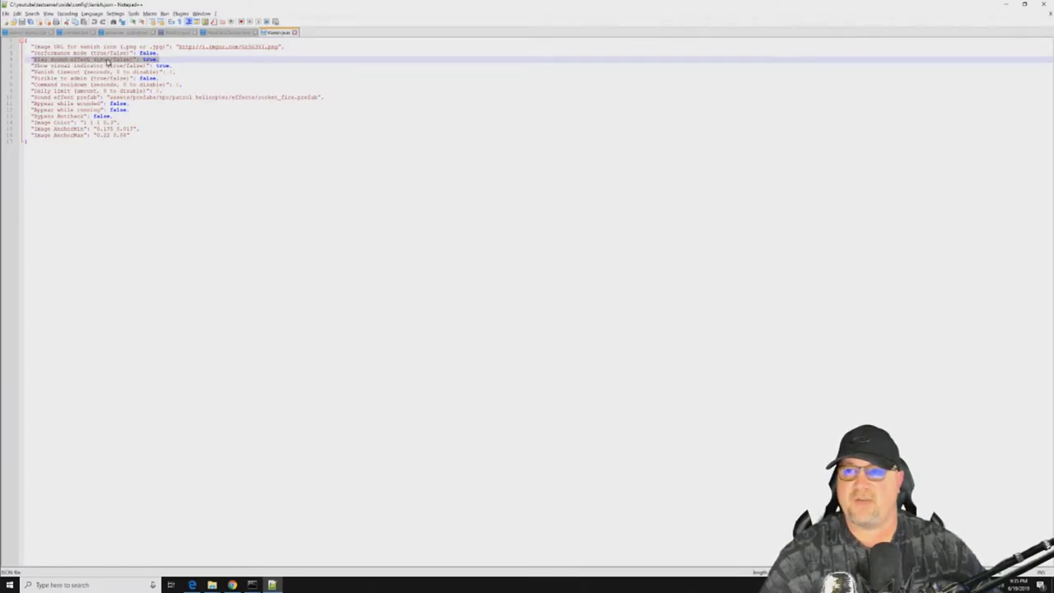
click(165, 59)
double_click(149, 59)
text(false)
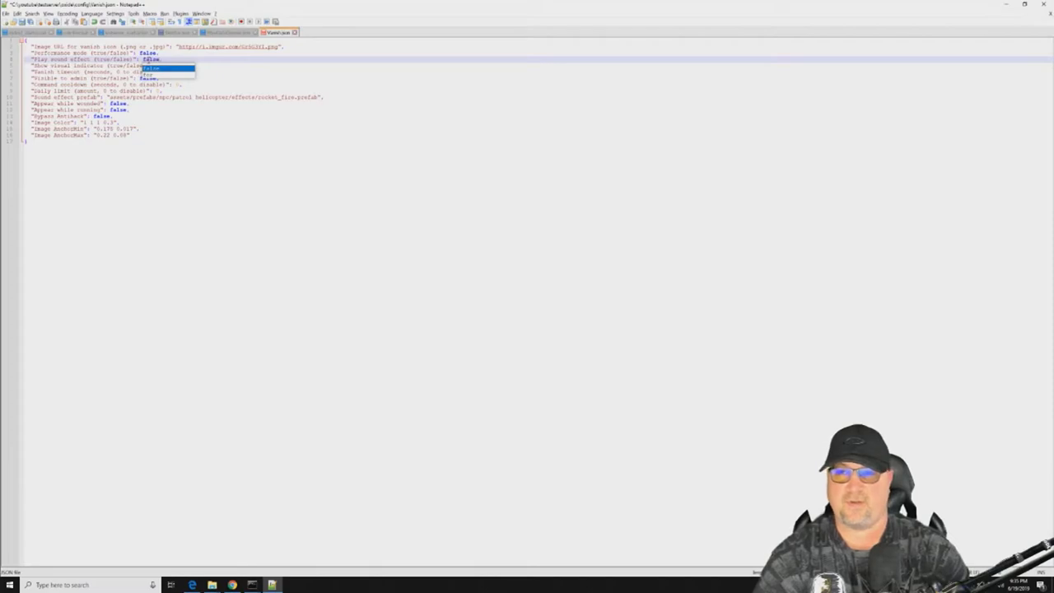
click(425, 140)
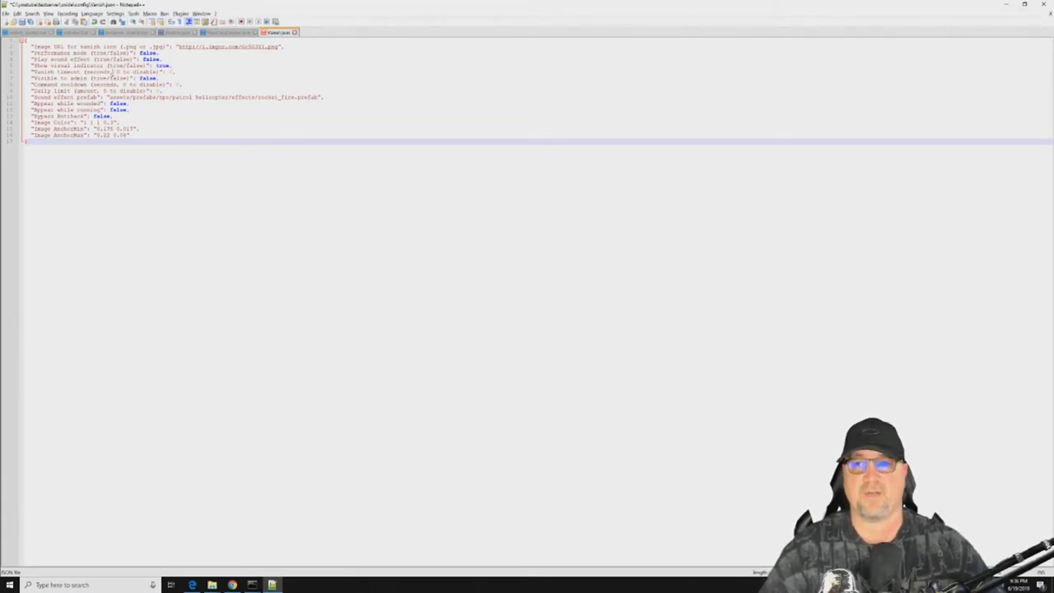
- Set Visible to admin to true, save Vanish.json, and start typing o.reload in the console
double_click(151, 77)
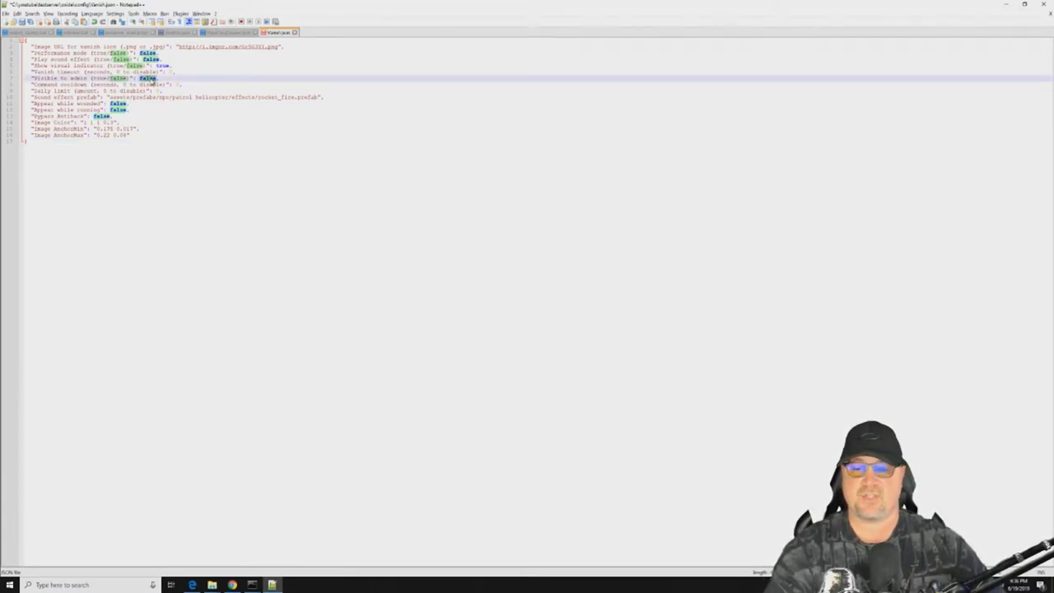
text(true)
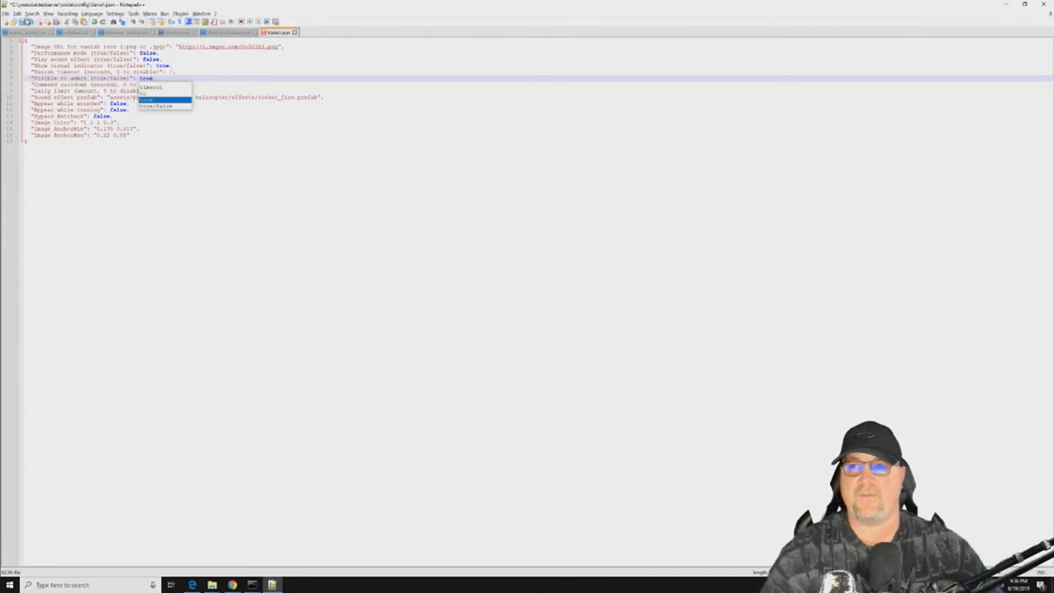
click(21, 22)
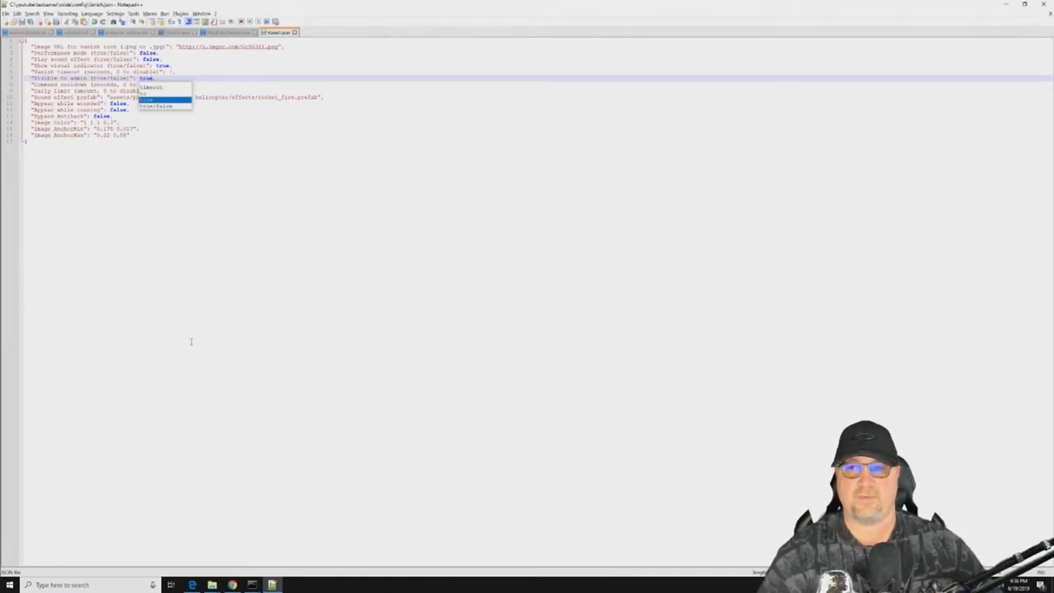
key(alt+Tab)
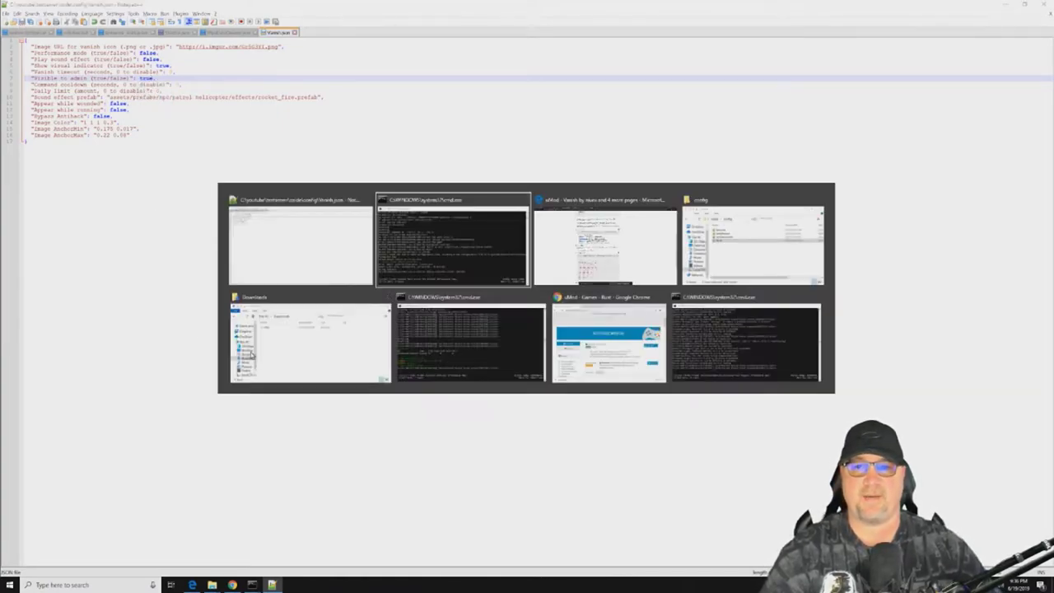
text(o.re)
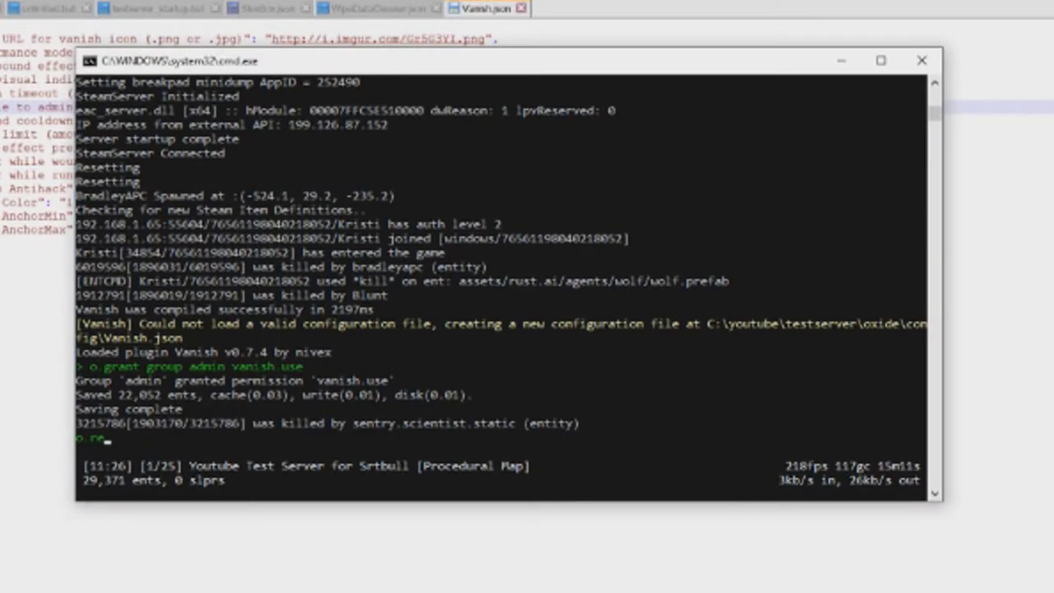